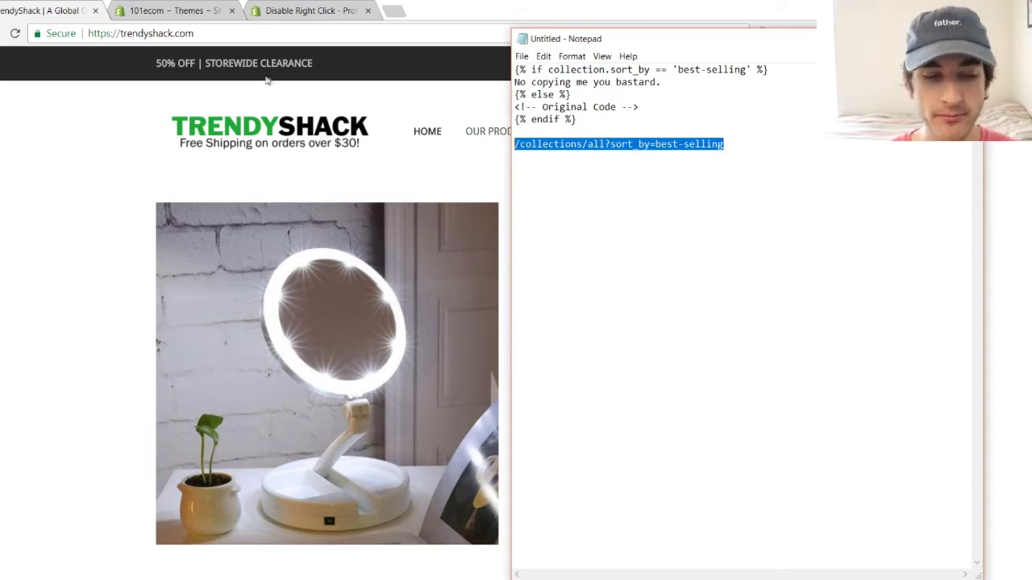
Step: Load the trendyshack.com page at /collections/all?sort_by=best-selling to check how the store handles best-seller sorting
click(97, 142)
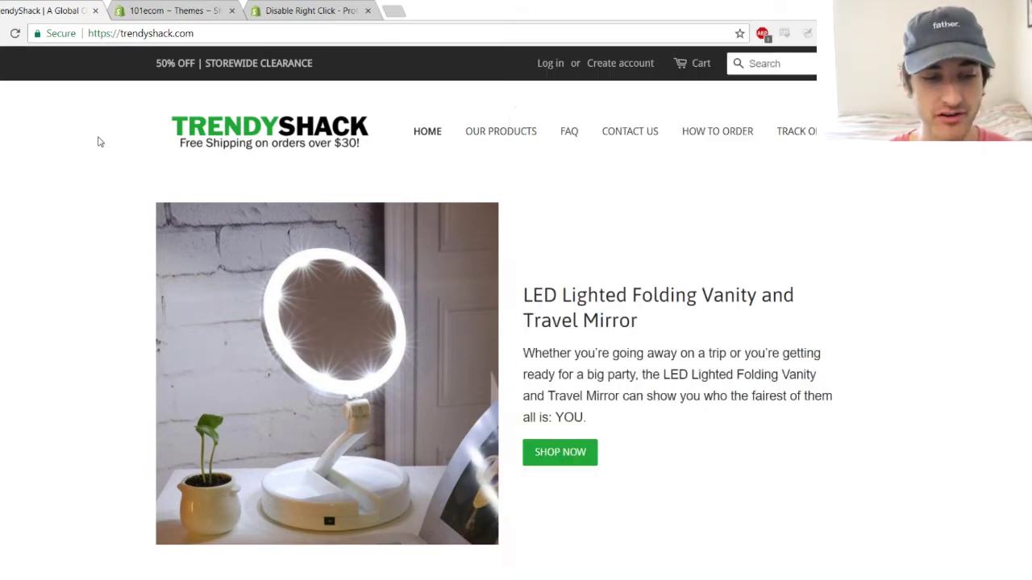
click(236, 30)
click(249, 30)
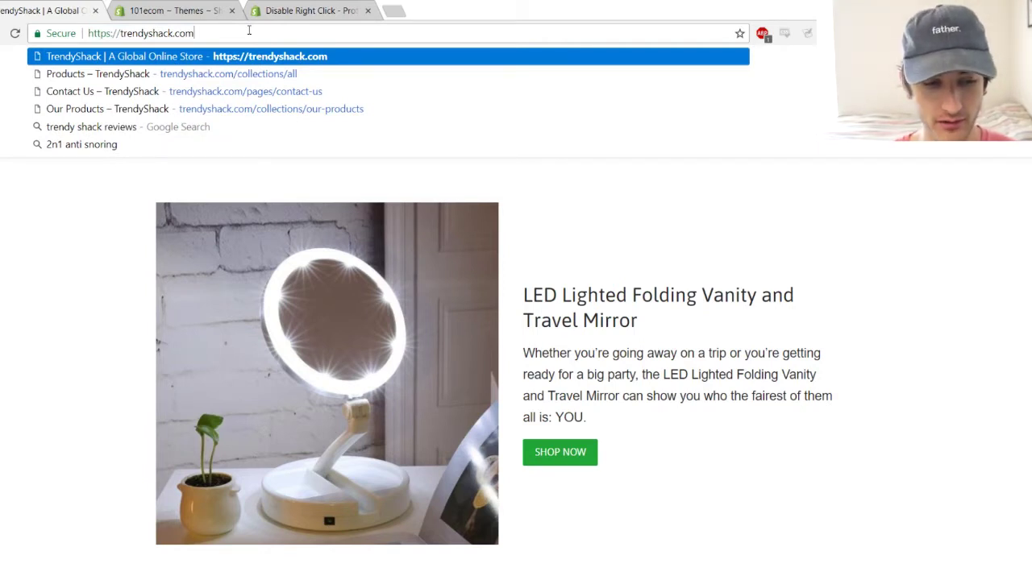
text(/collections/all?sort_by=best-selling)
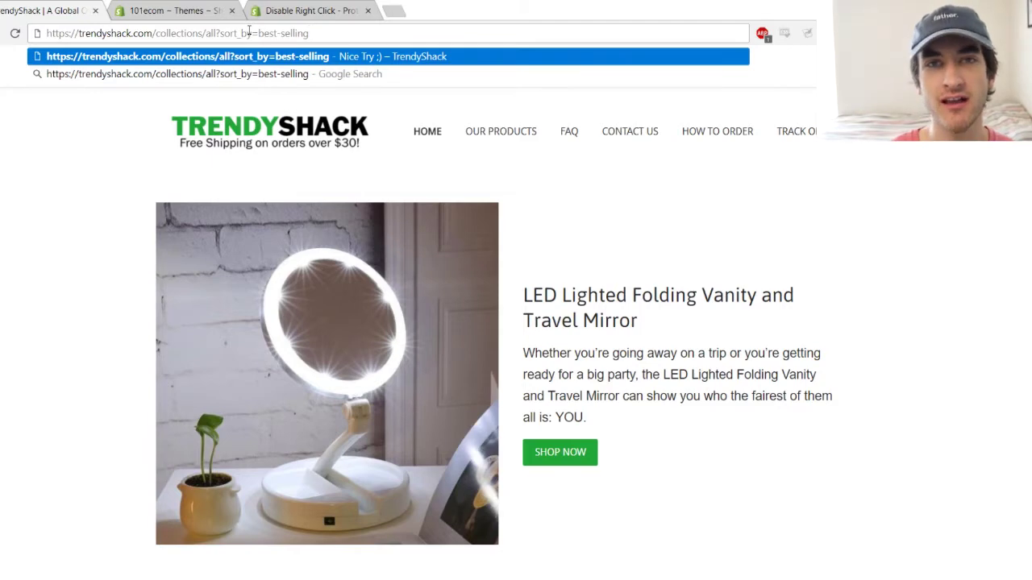
key(Return)
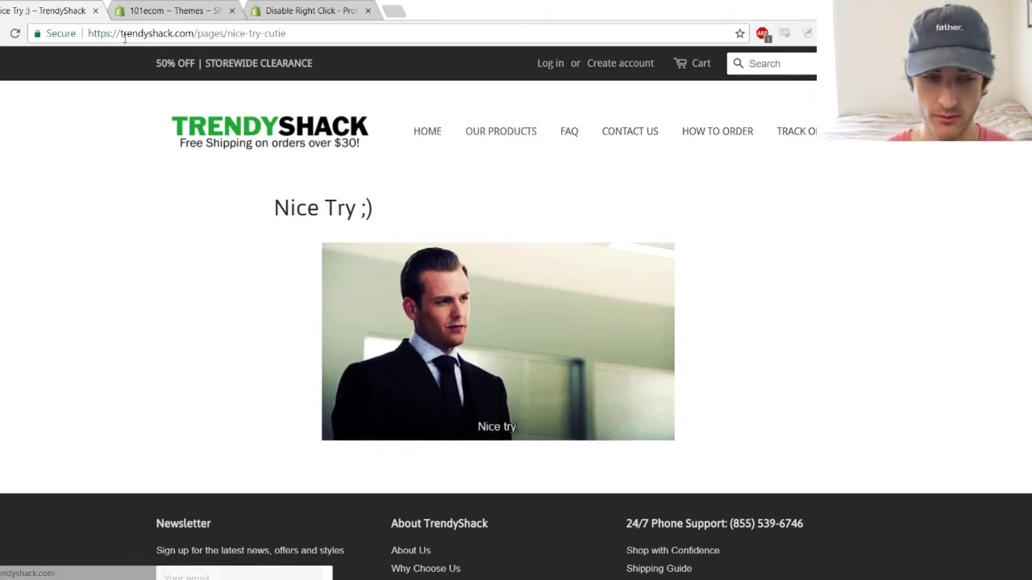
Step: Open the collection.liquid template of the 101ecom store's current Minimal theme for code editing
click(179, 7)
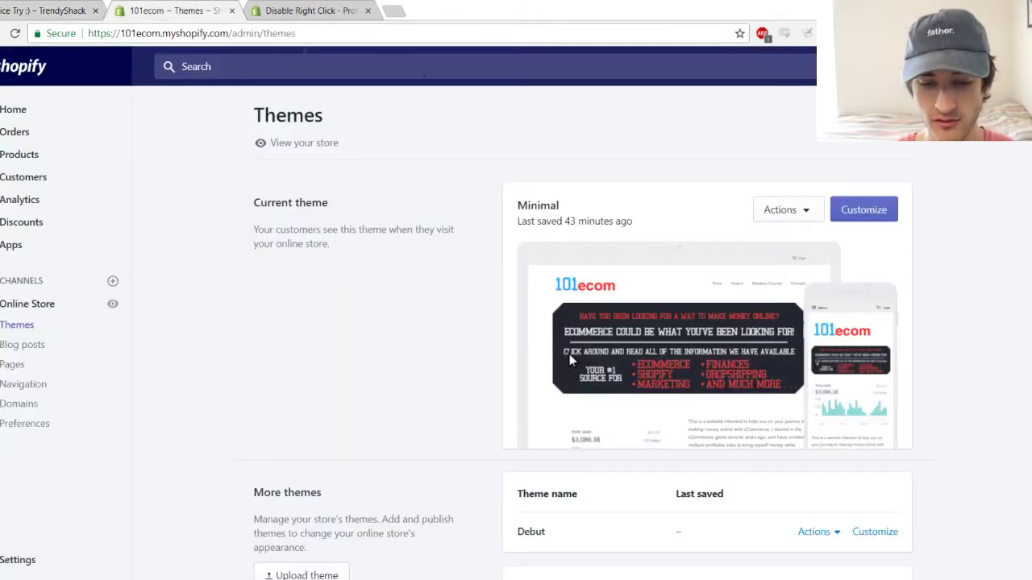
scroll(515, 343, down, 3)
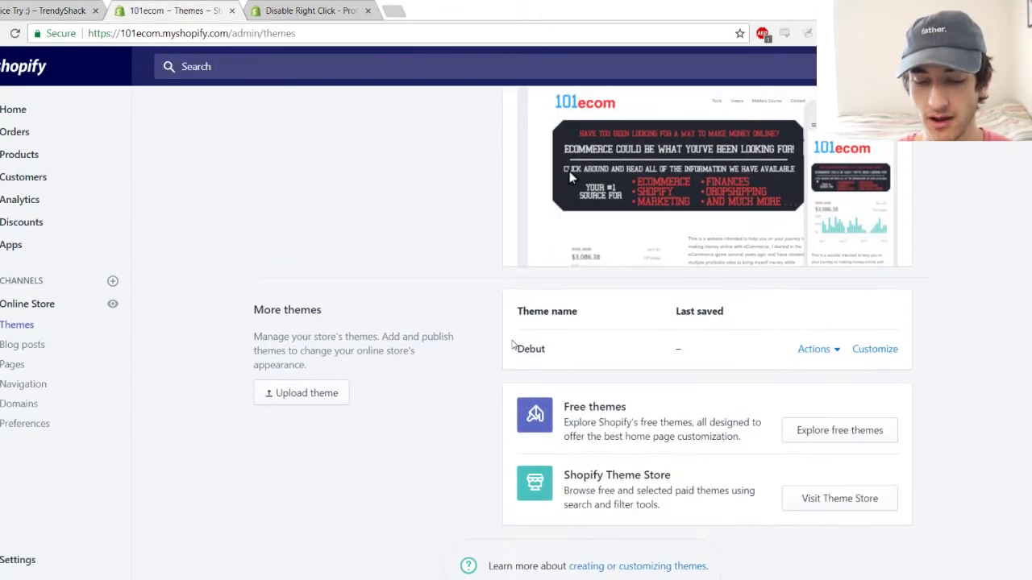
scroll(515, 343, up, 3)
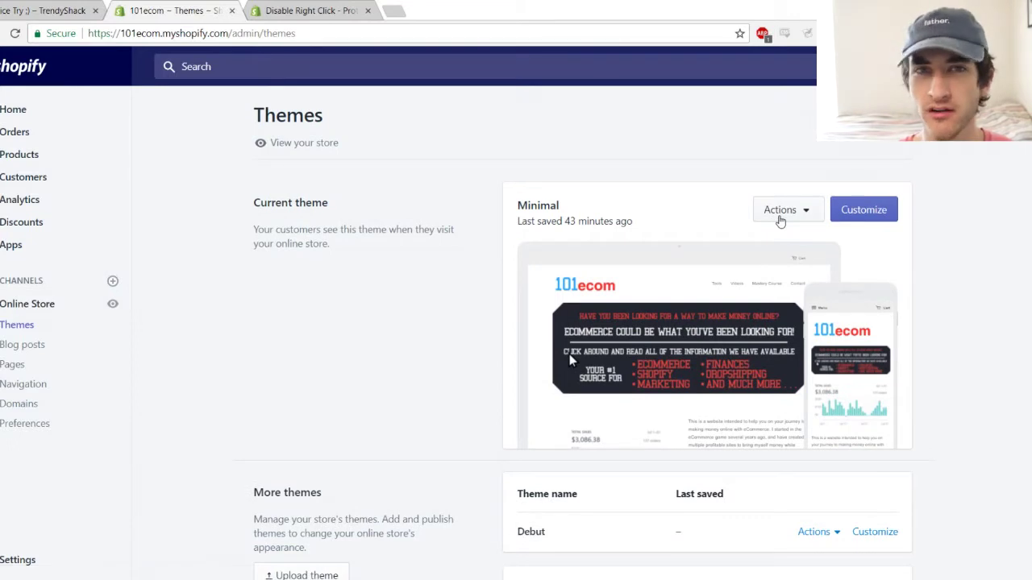
click(781, 216)
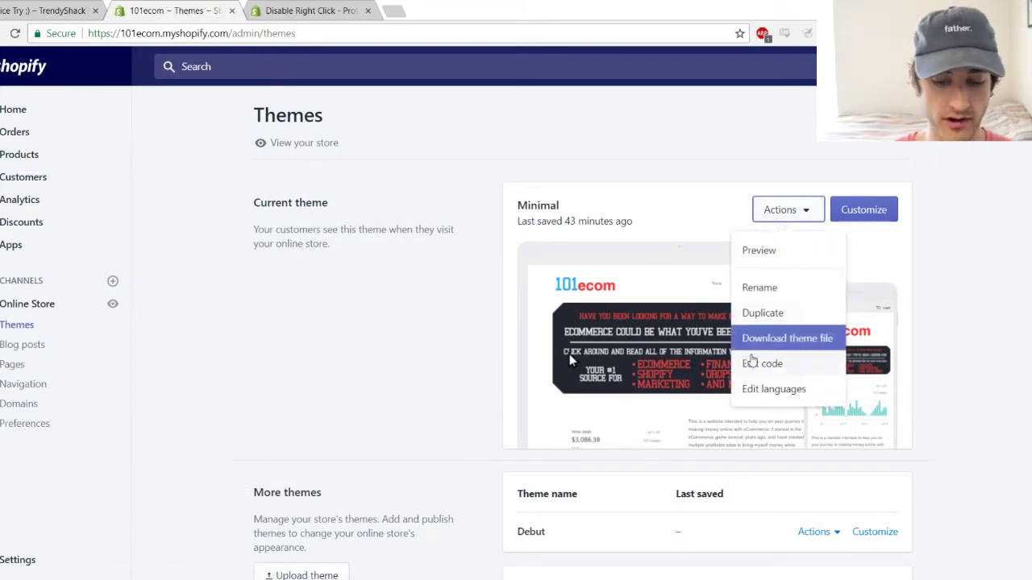
click(771, 365)
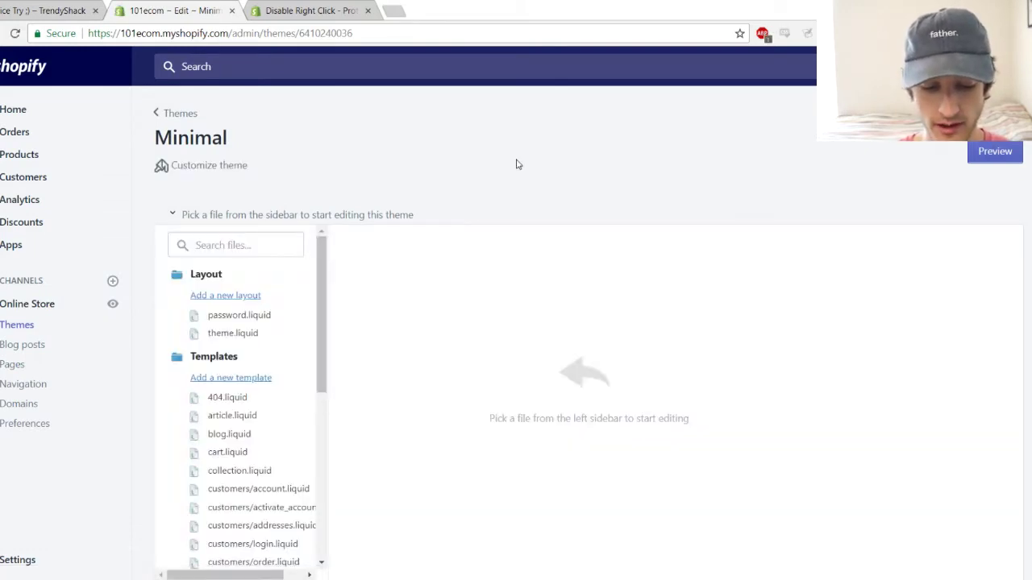
click(233, 477)
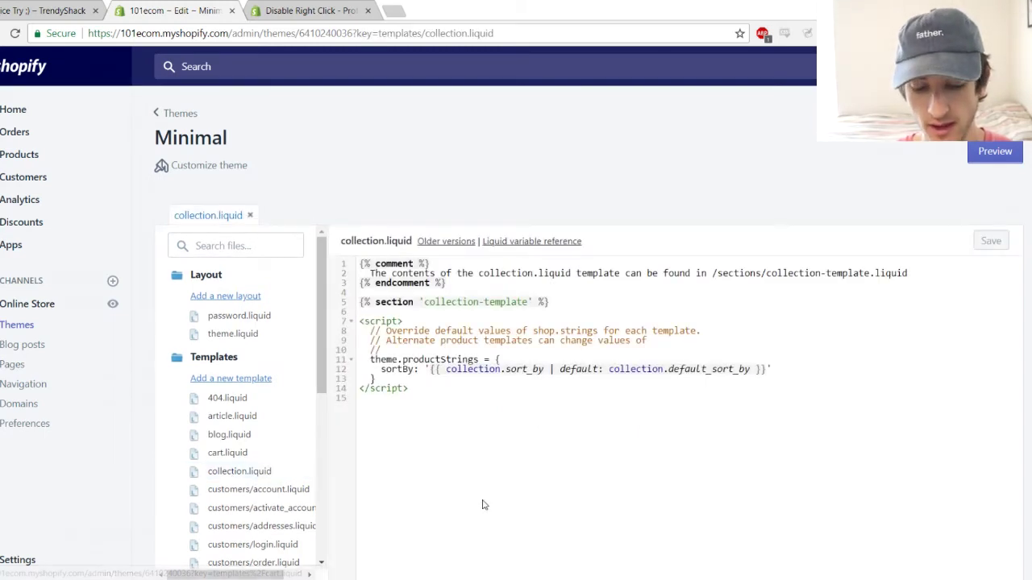
Step: Switch to Notepad and copy the Liquid block from the 'best-selling' if condition through endif
key(alt+Tab)
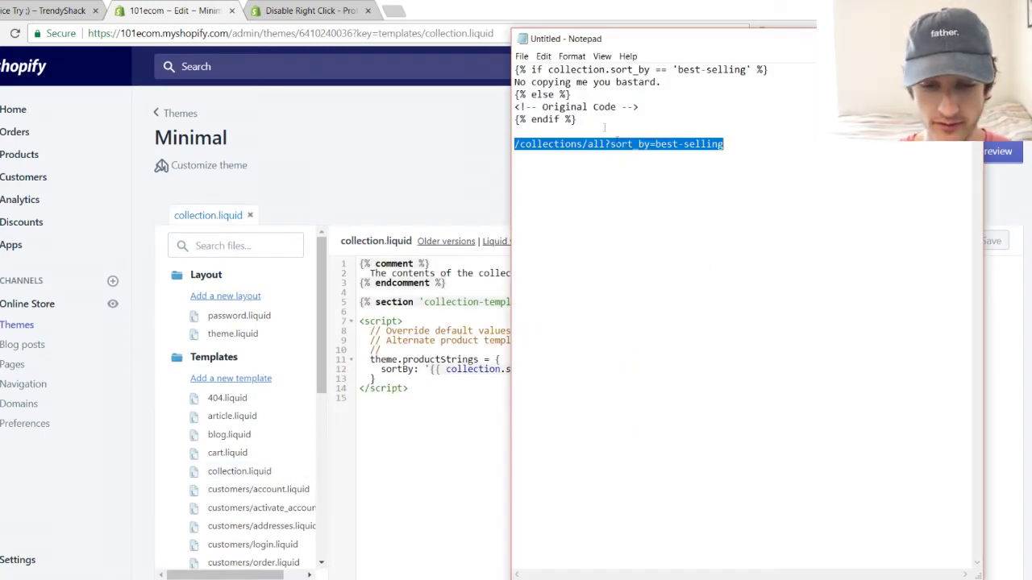
drag(578, 121, 513, 71)
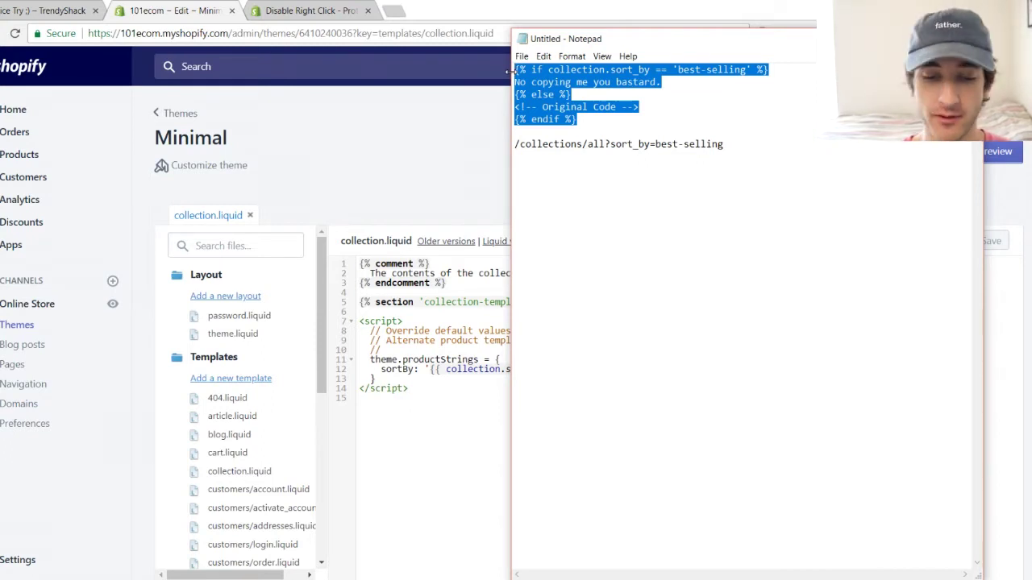
click(569, 95)
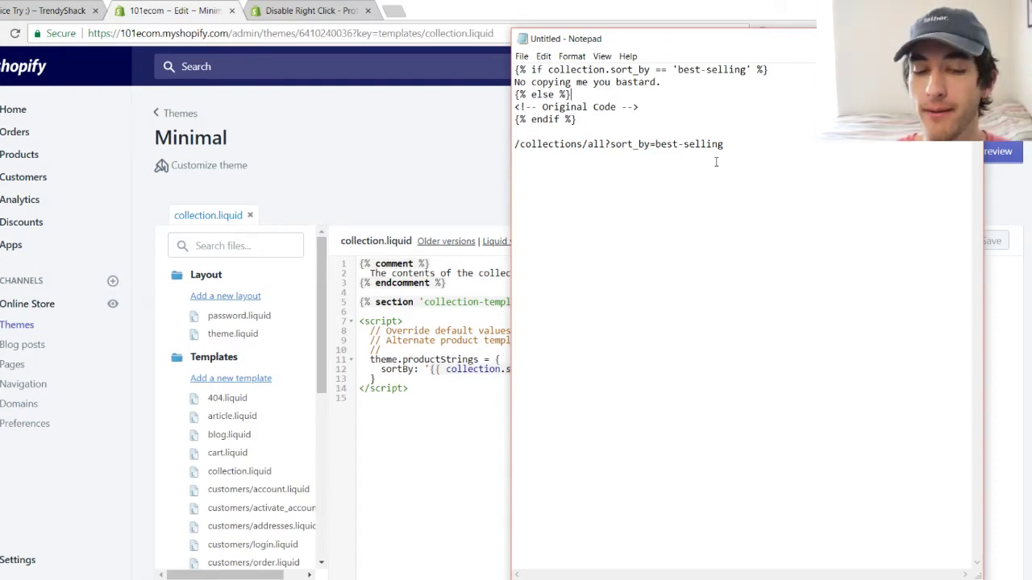
drag(663, 84, 514, 82)
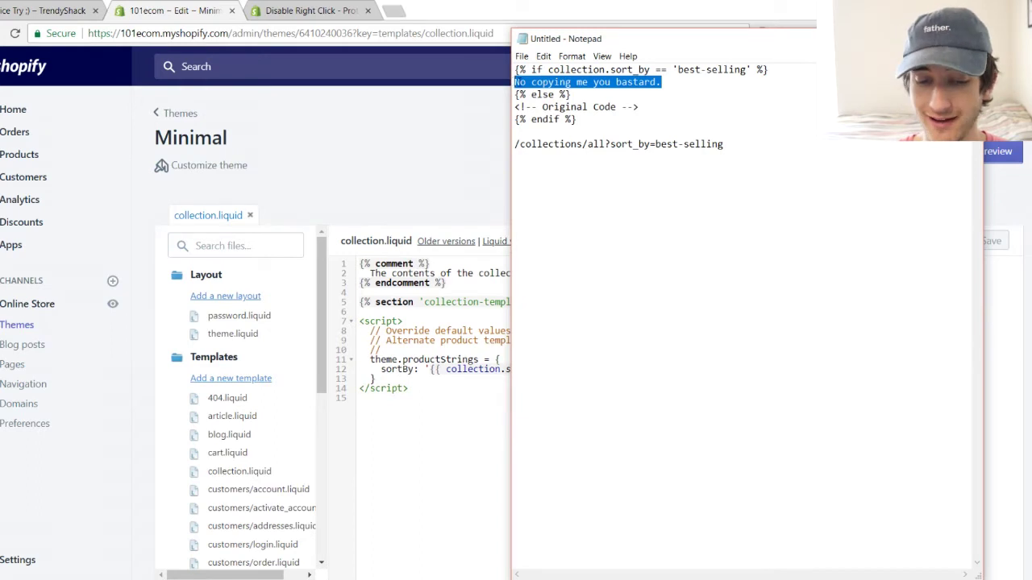
click(524, 82)
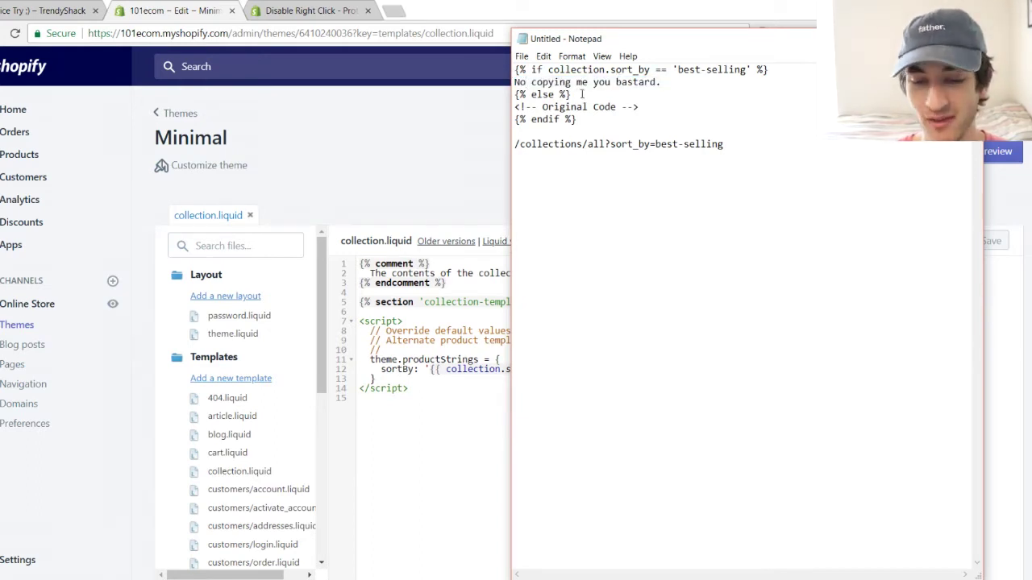
drag(571, 95, 505, 103)
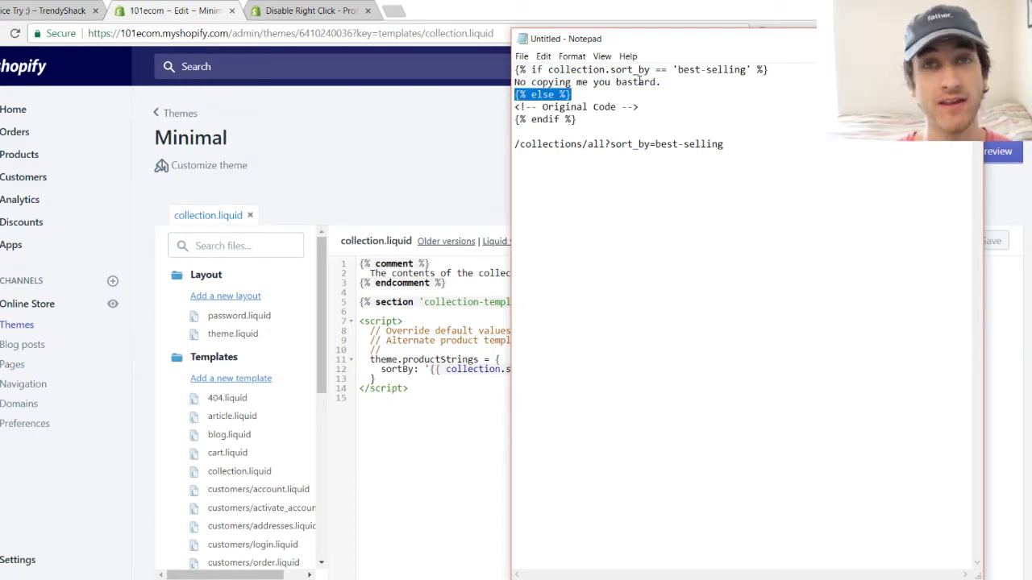
click(517, 107)
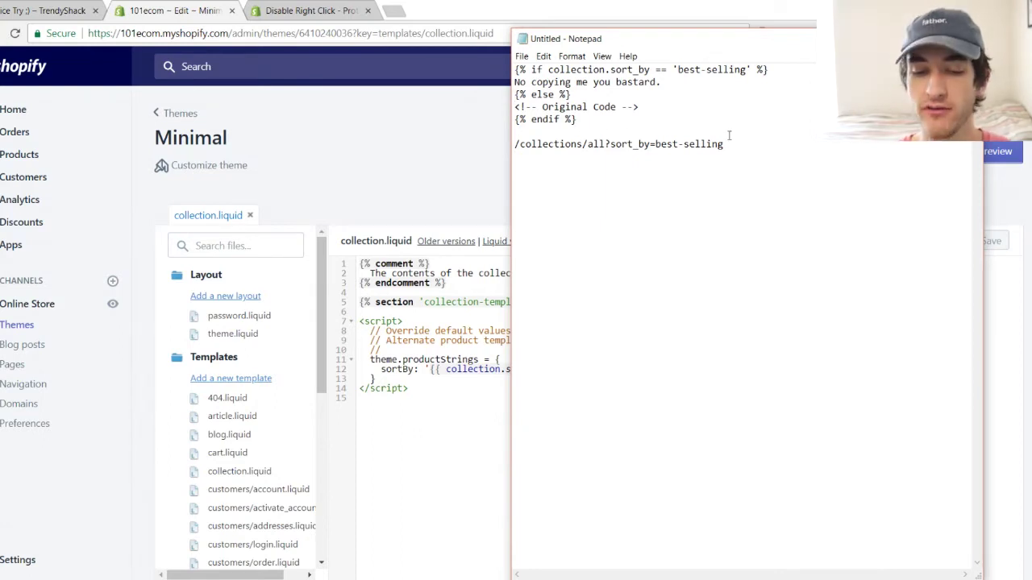
drag(585, 119, 516, 67)
key(ctrl+c)
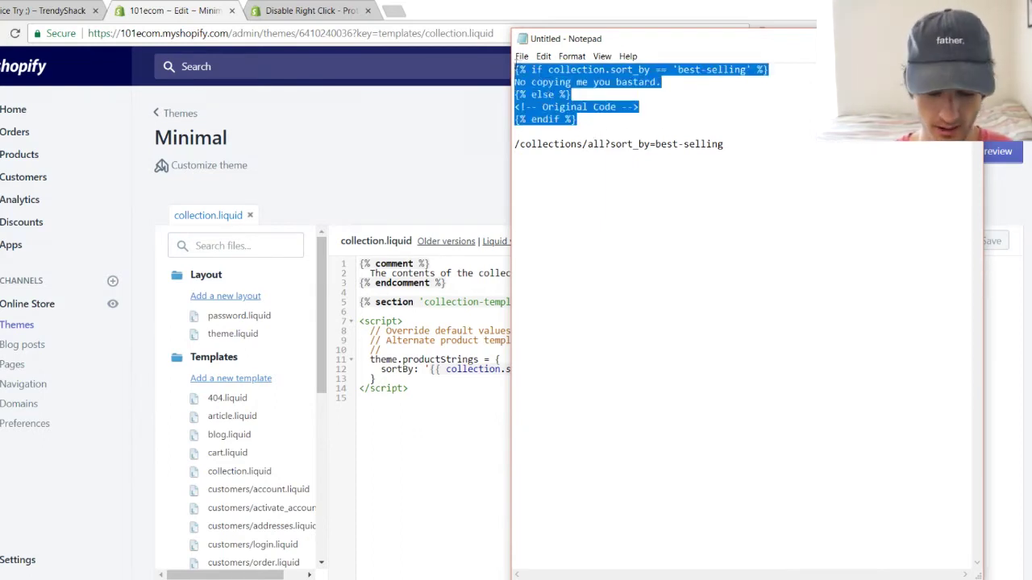
Step: Insert the copied best-selling conditional block above the existing code at the start of collection.liquid in the Shopify code editor
click(361, 263)
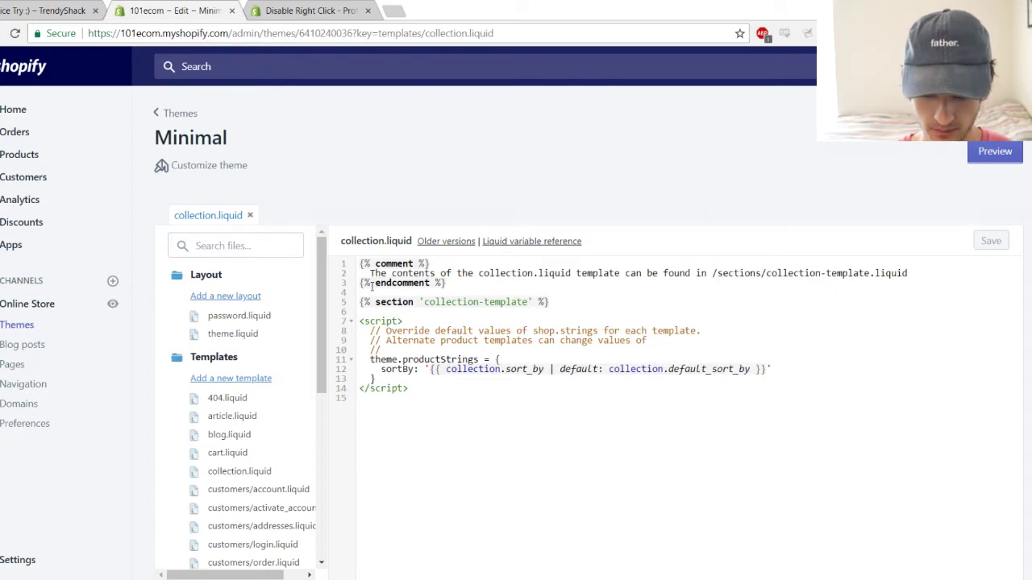
key(Return)
key(Up)
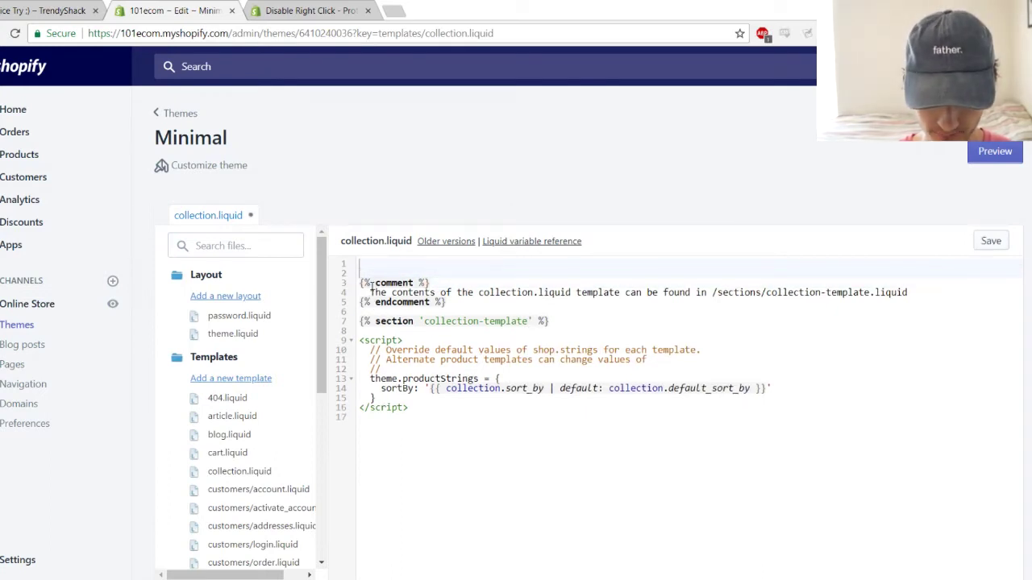
key(ctrl+v)
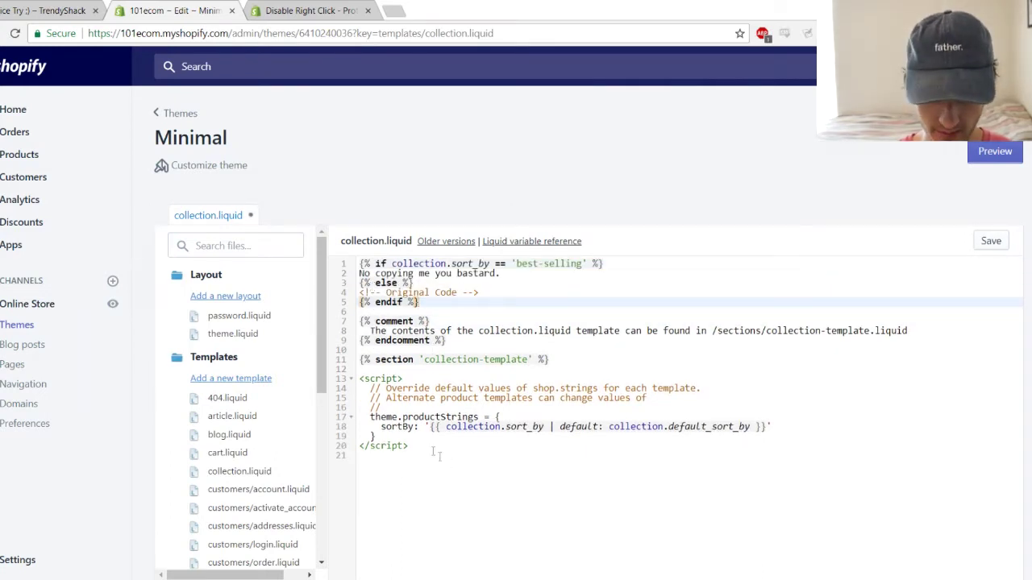
Step: Move the template's original code between else and endif, replacing the "<!-- Original Code -->" placeholder, and save collection.liquid
drag(433, 449, 361, 313)
key(ctrl+c)
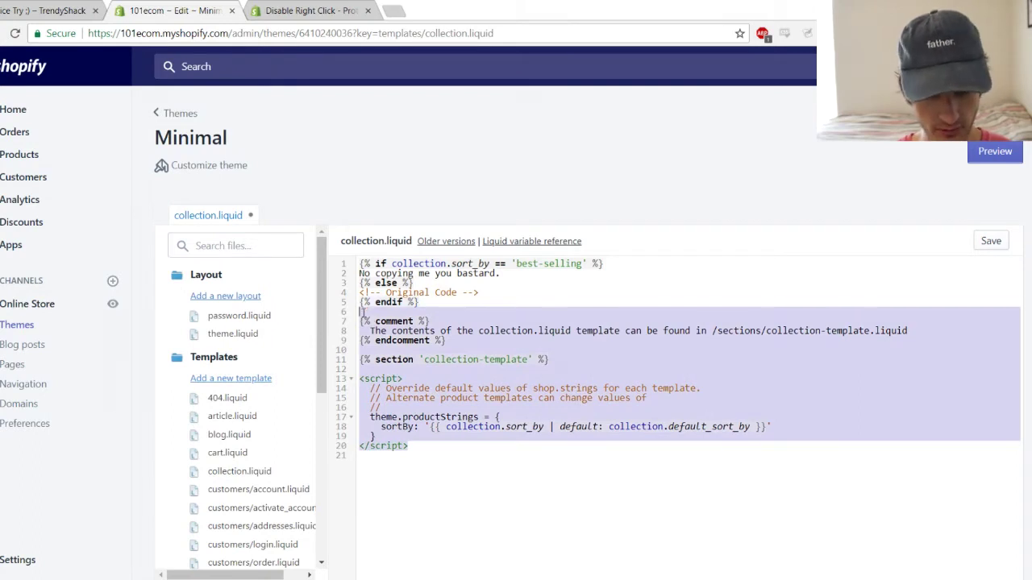
key(BackSpace)
key(BackSpace)
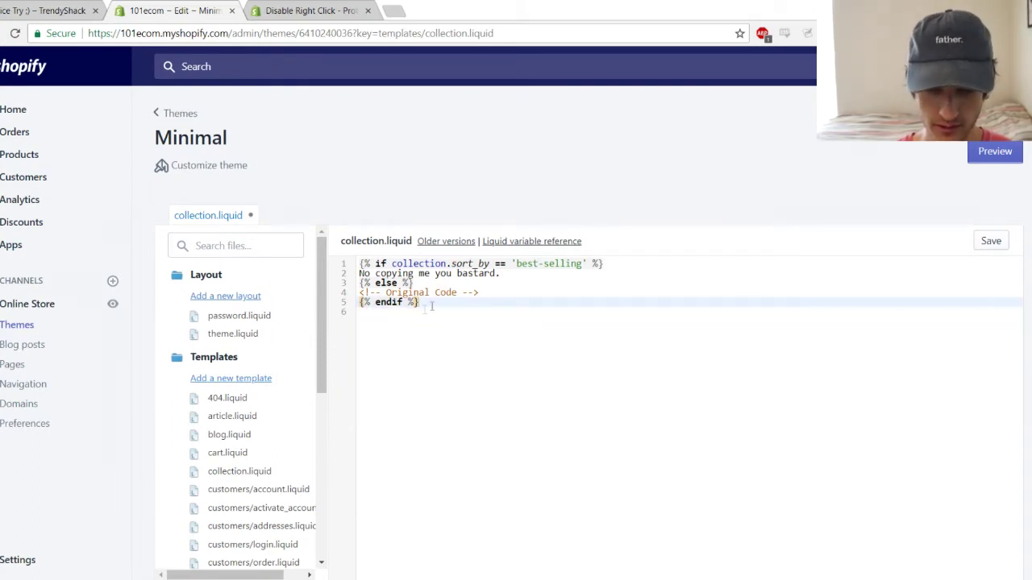
drag(481, 292, 360, 292)
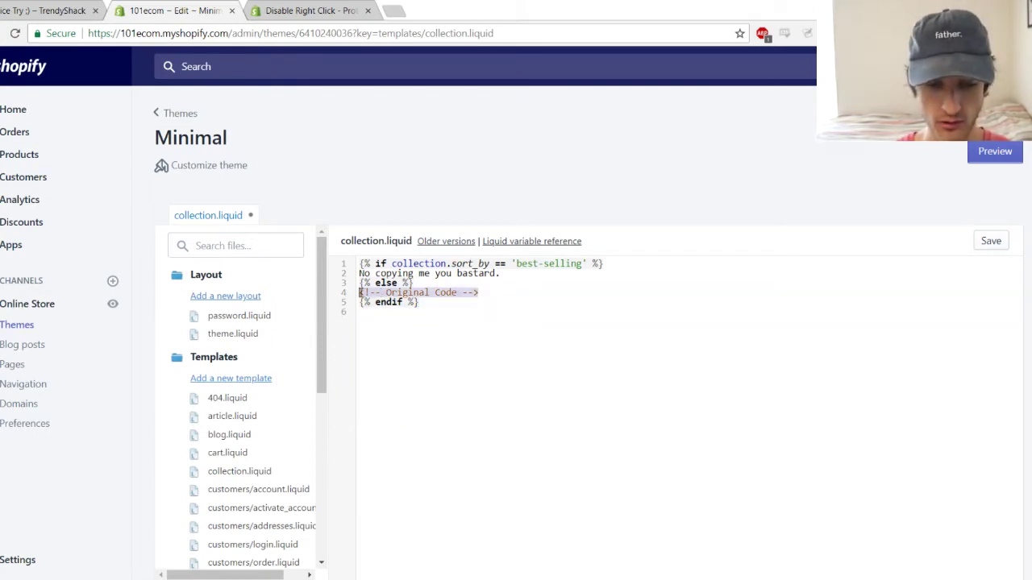
key(ctrl+v)
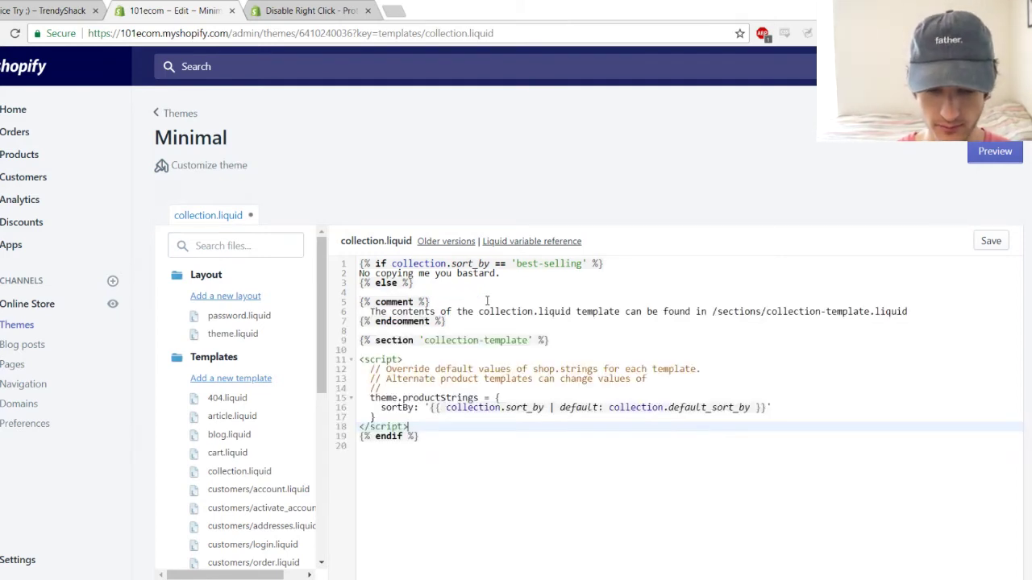
key(Return)
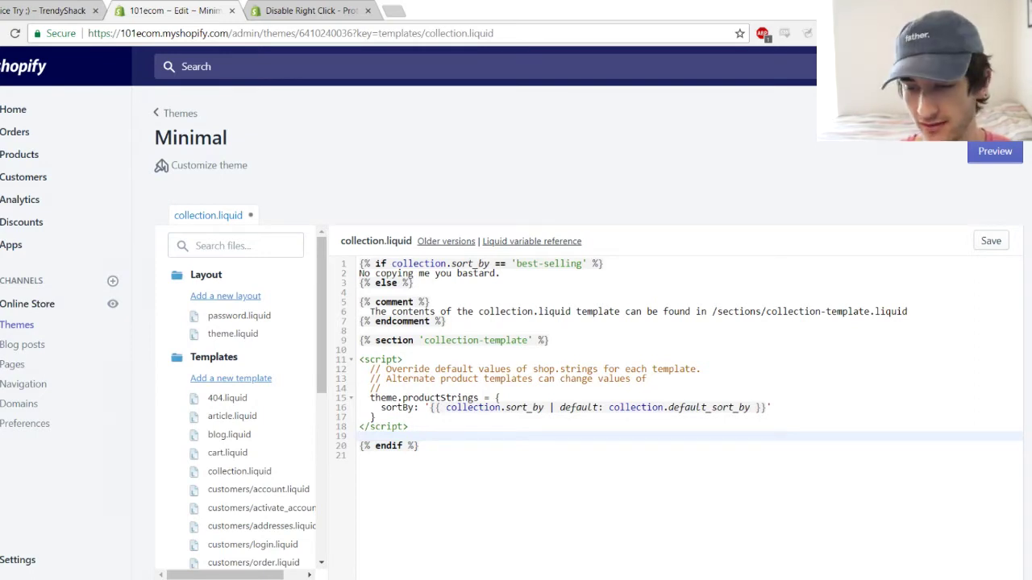
click(988, 245)
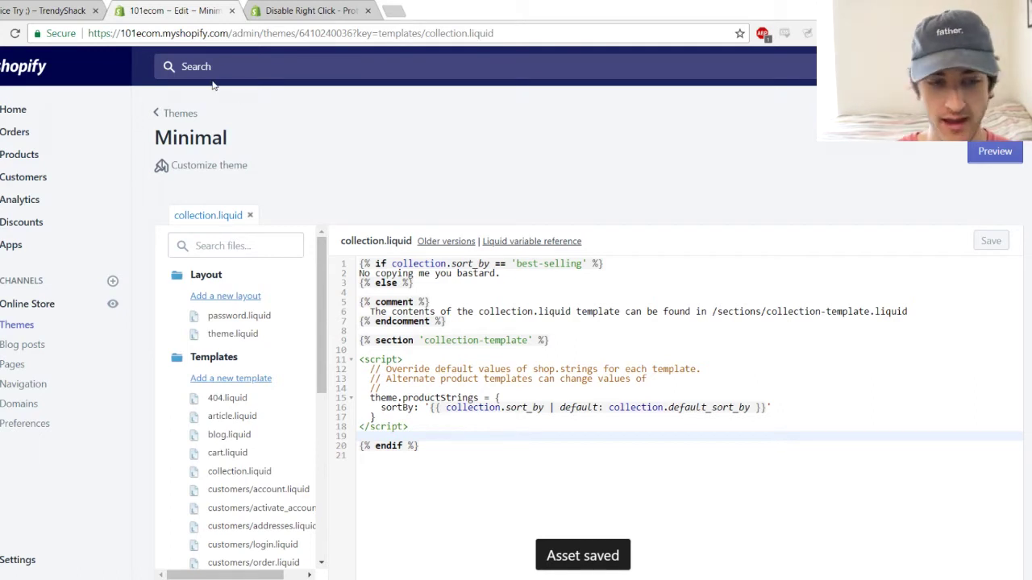
Step: Open the live 101ecom storefront, then copy the path collections/all?sort_by=best-selling from Notepad
click(22, 306)
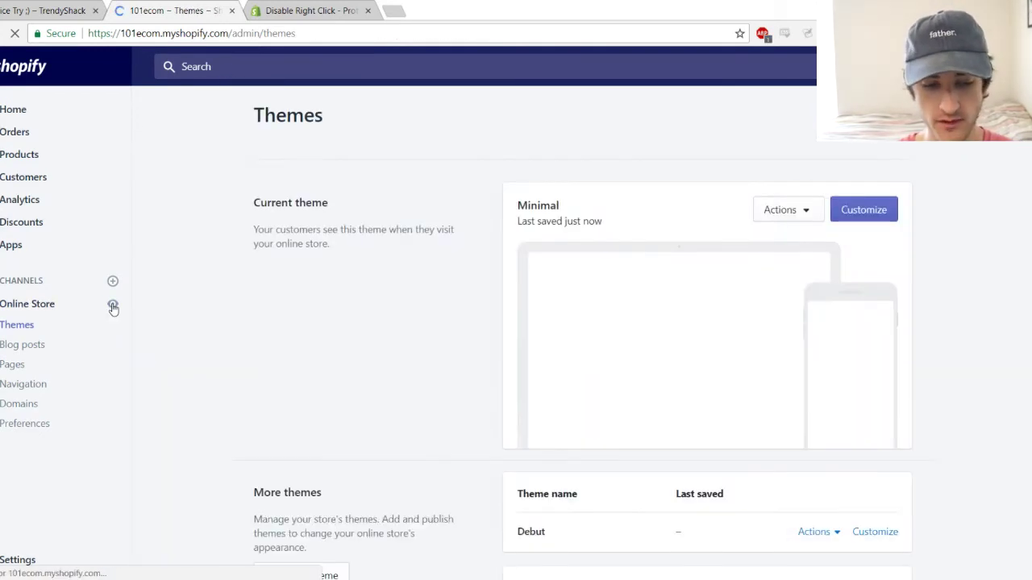
click(113, 307)
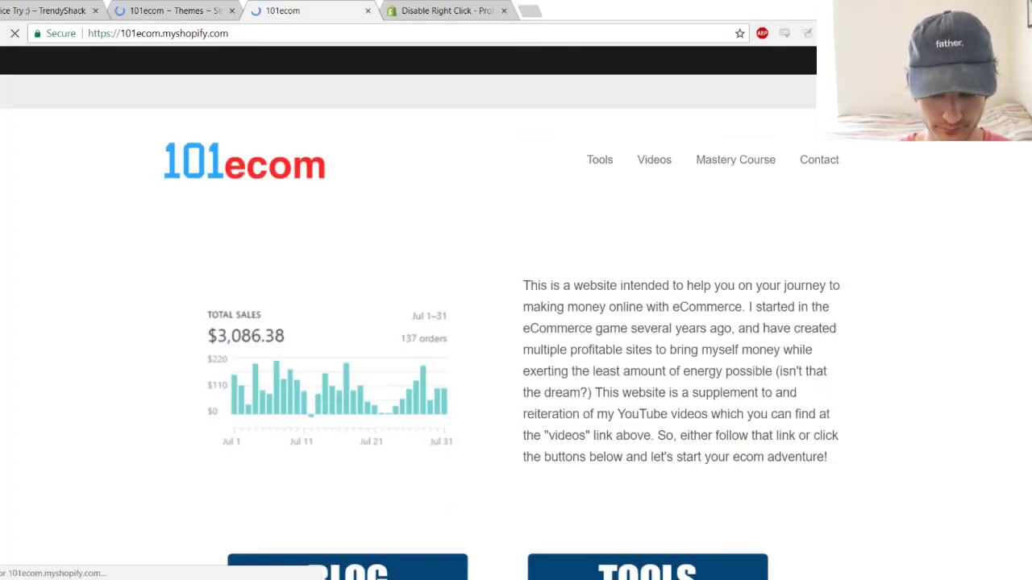
key(alt+Tab)
drag(723, 144, 520, 144)
key(ctrl+c)
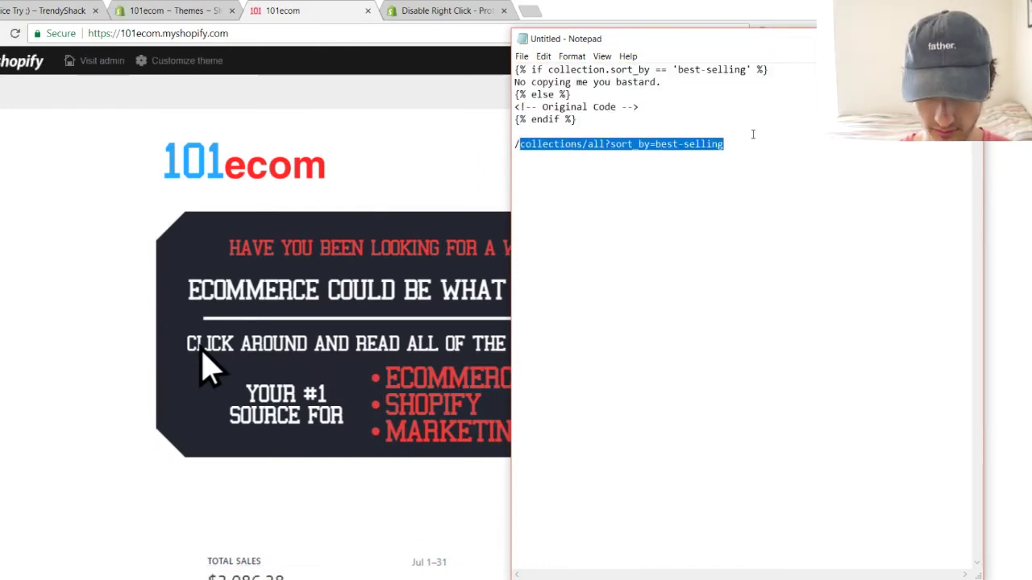
Step: Load /collections/all?sort_by=best-selling on the 101ecom.myshopify.com storefront in the browser and check the page's text
key(alt+Tab)
click(334, 32)
key(End)
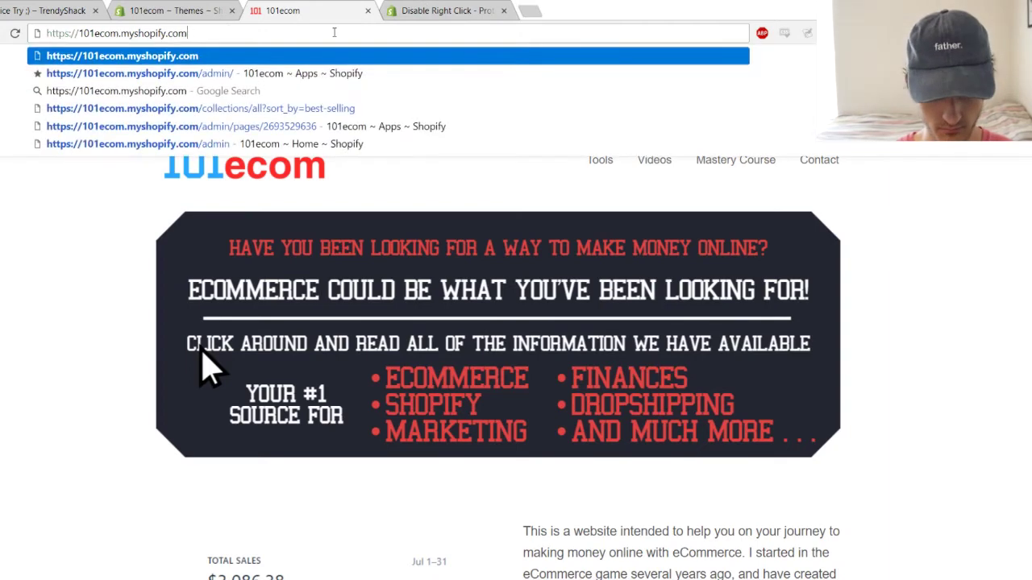
text(/)
key(ctrl+v)
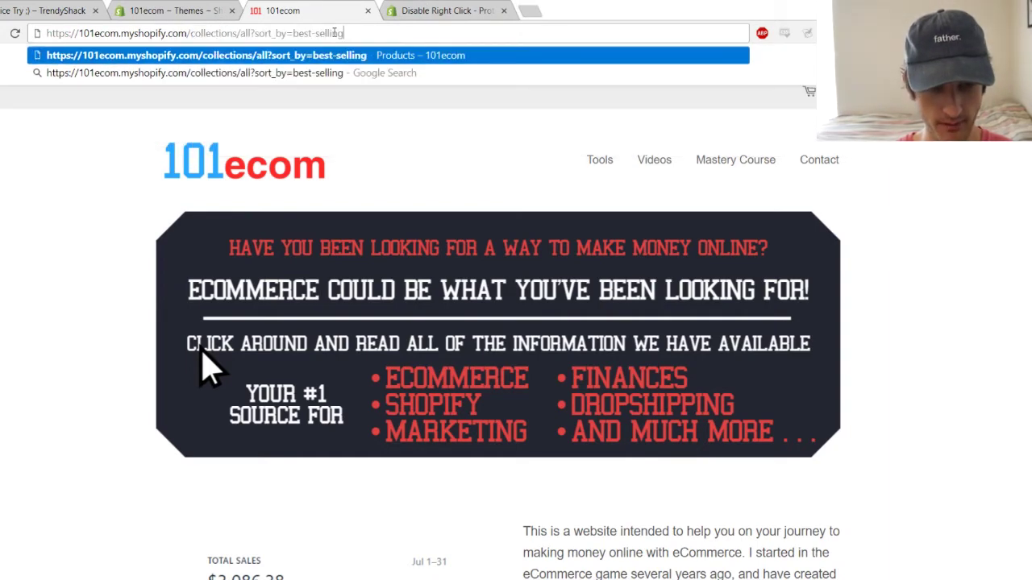
key(Return)
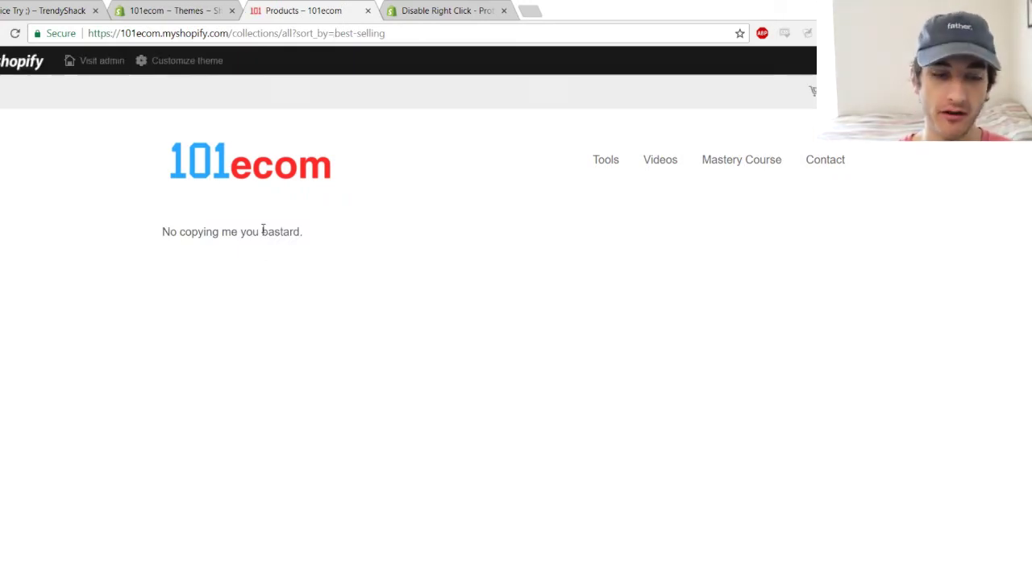
drag(309, 232, 142, 230)
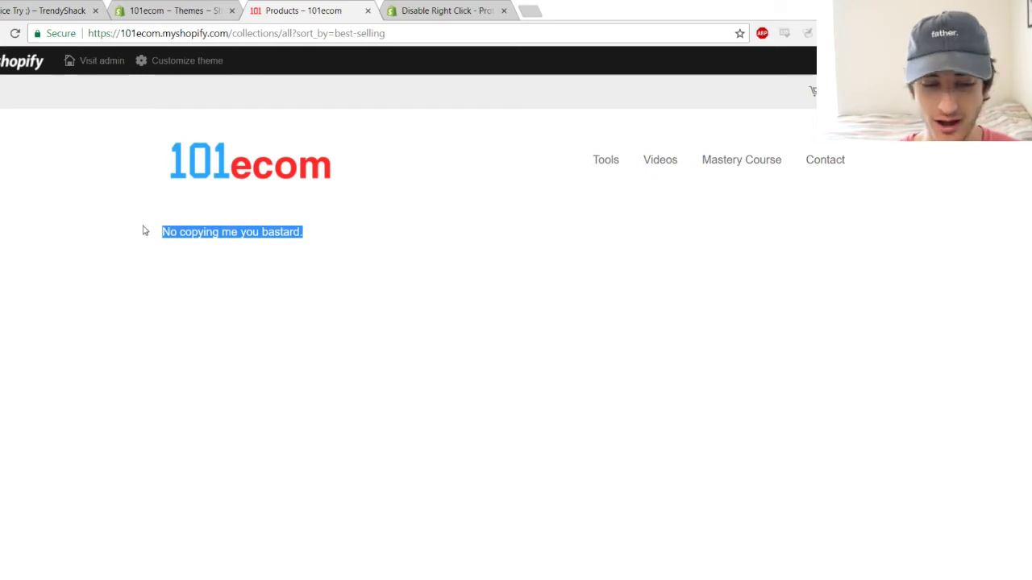
click(259, 272)
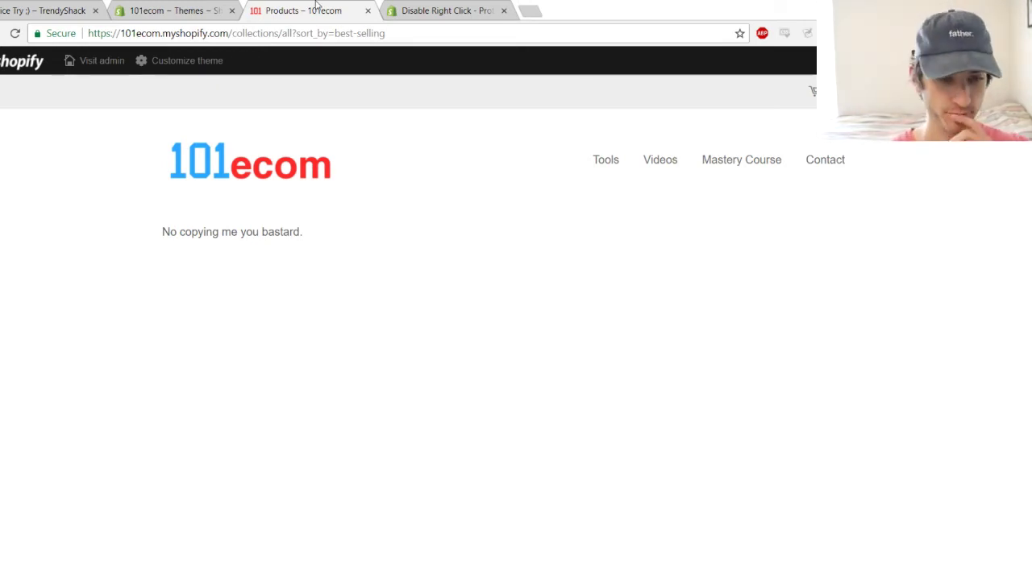
Step: Close the 101ecom storefront, open the TrendyShack home page and look over its featured and trending products
click(367, 10)
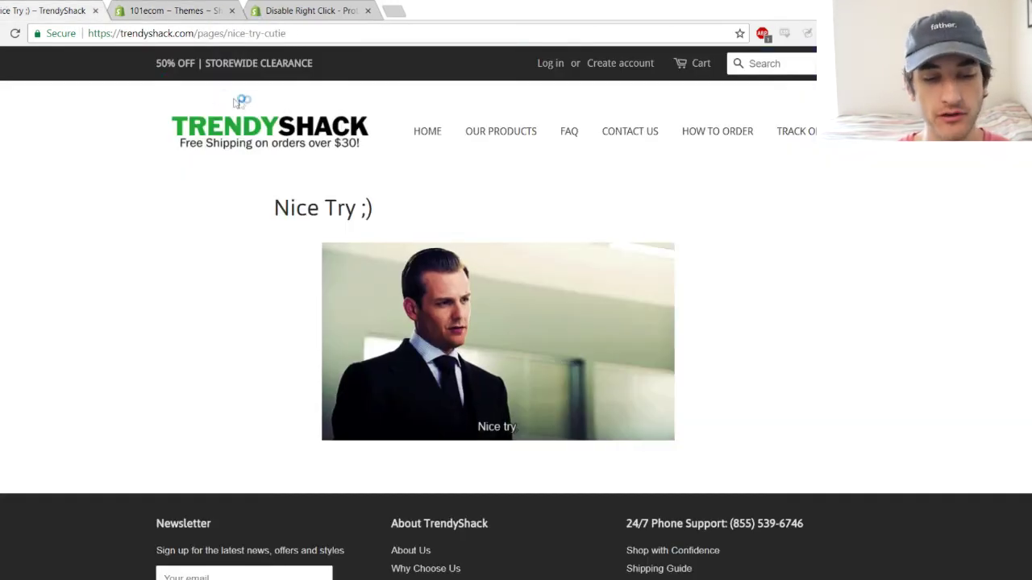
click(185, 114)
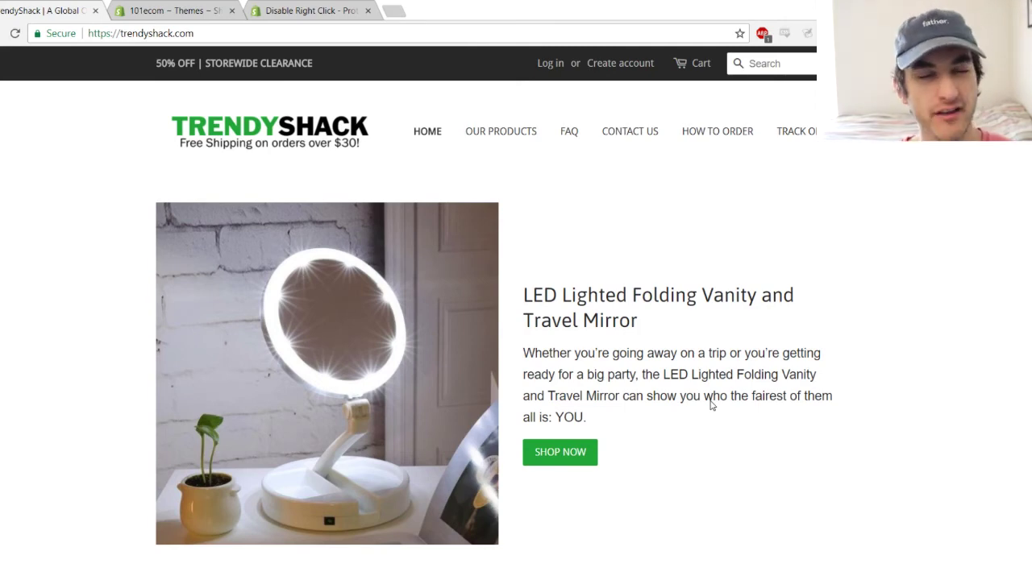
scroll(596, 376, down, 3)
scroll(598, 377, up, 3)
scroll(598, 376, down, 3)
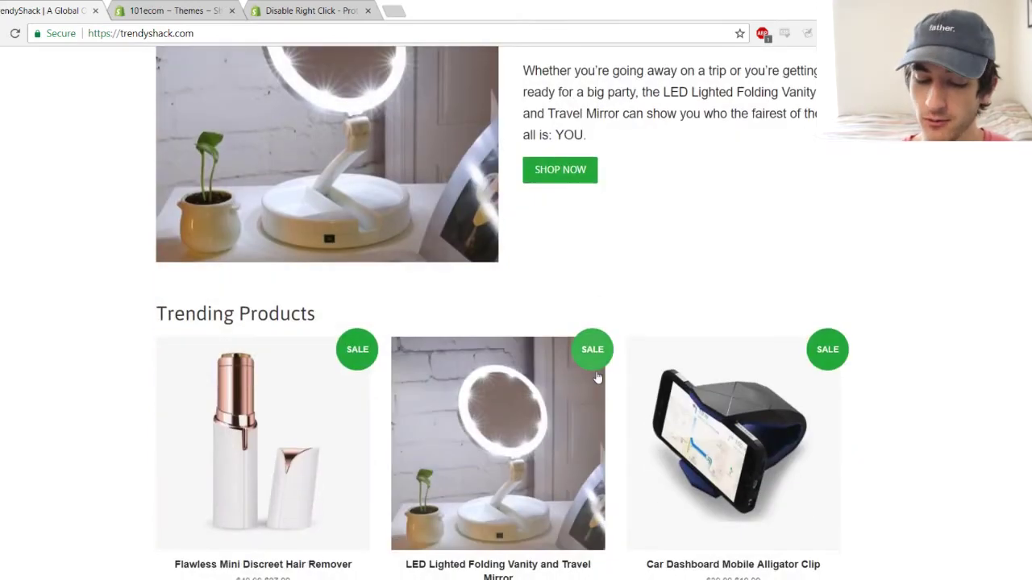
scroll(597, 371, up, 2)
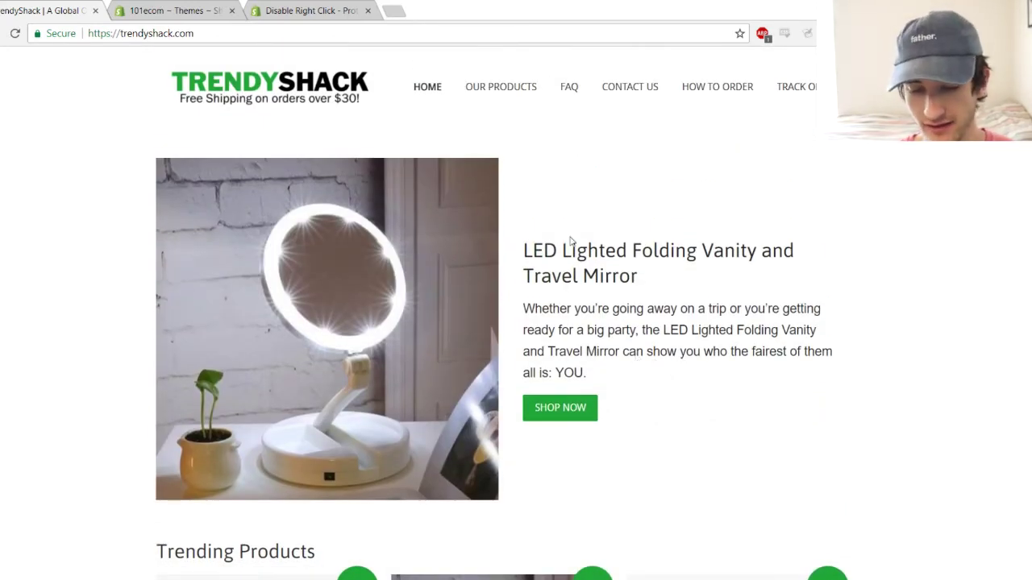
Step: Open the Flawless Mini Discreet Hair Remover product page from TrendyShack's trending products
drag(402, 278, 406, 280)
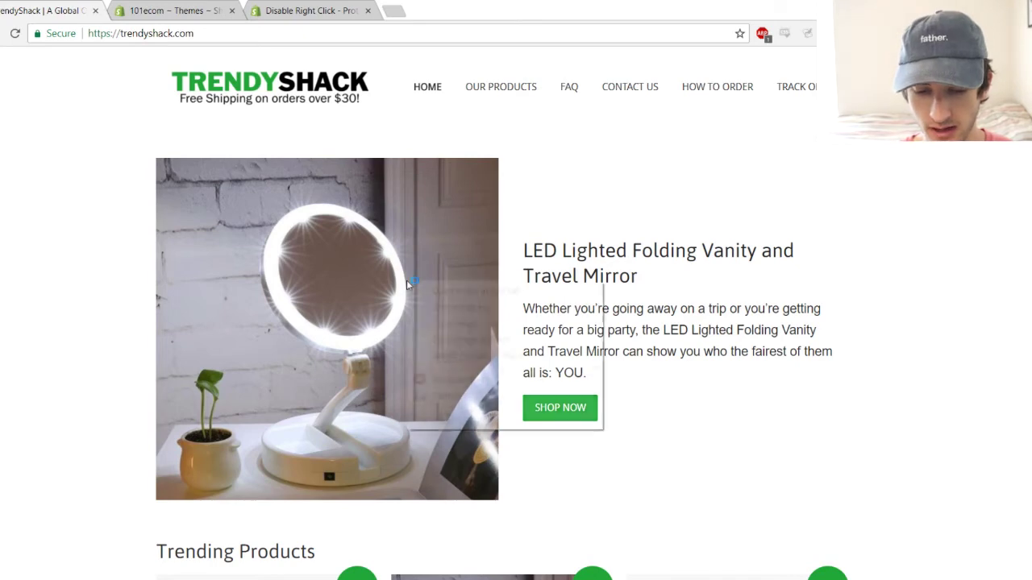
click(682, 288)
scroll(382, 263, down, 5)
click(304, 266)
drag(580, 269, 524, 239)
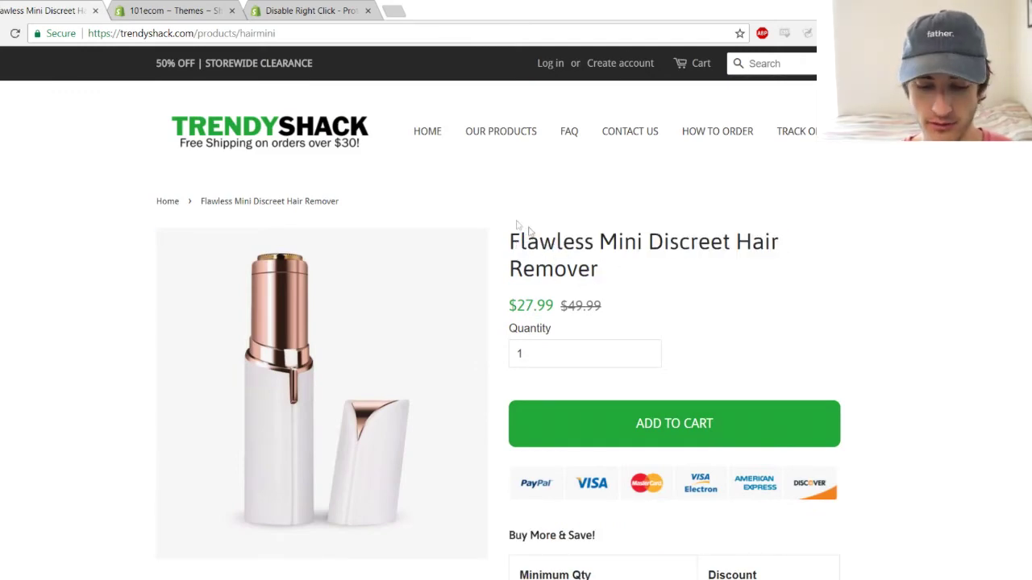
Step: Enlarge the hair remover's main photo, check whether its context menu is accessible, close both and read the product description
scroll(587, 265, down, 4)
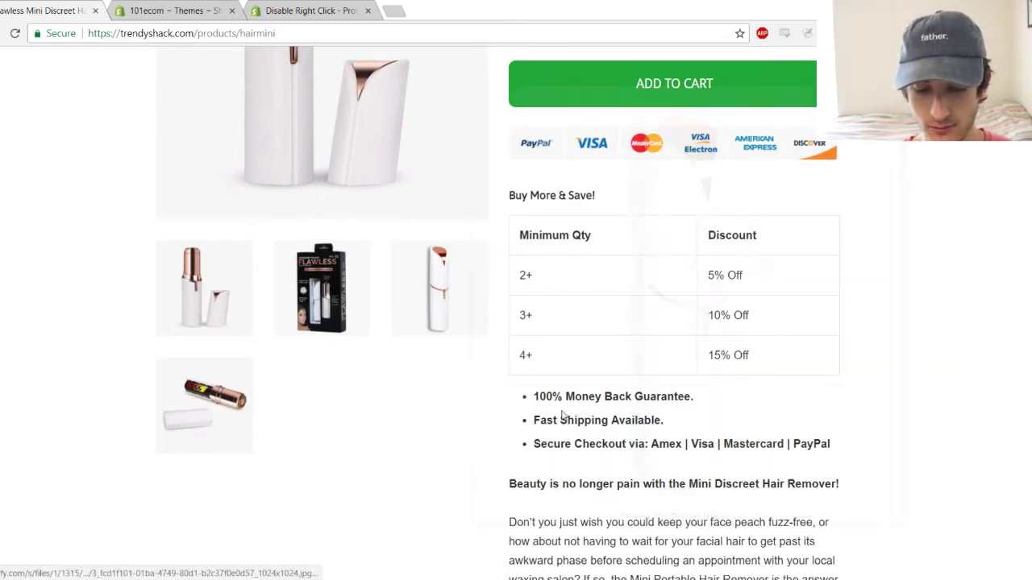
click(379, 176)
right_click(379, 176)
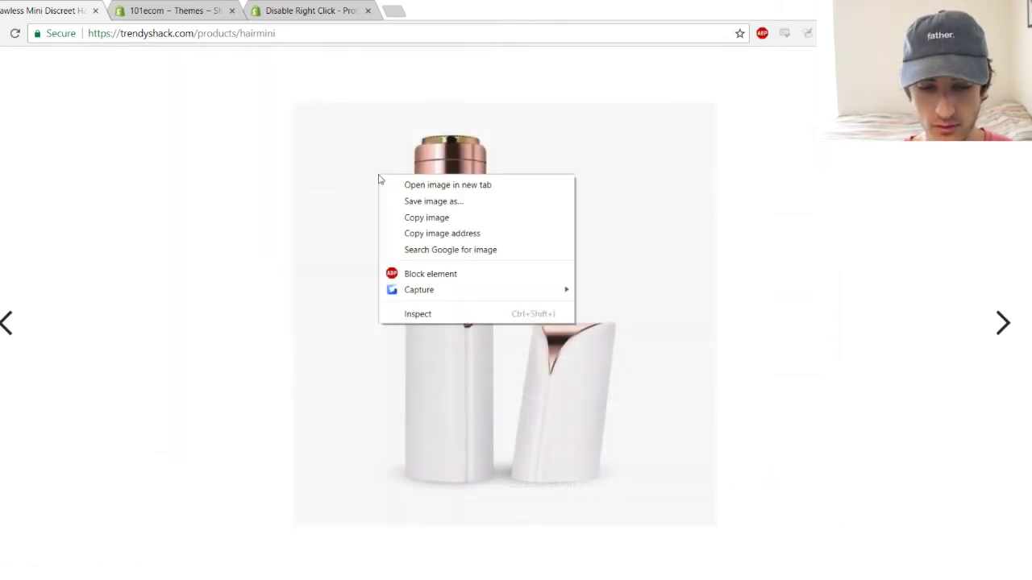
key(Escape)
key(Escape)
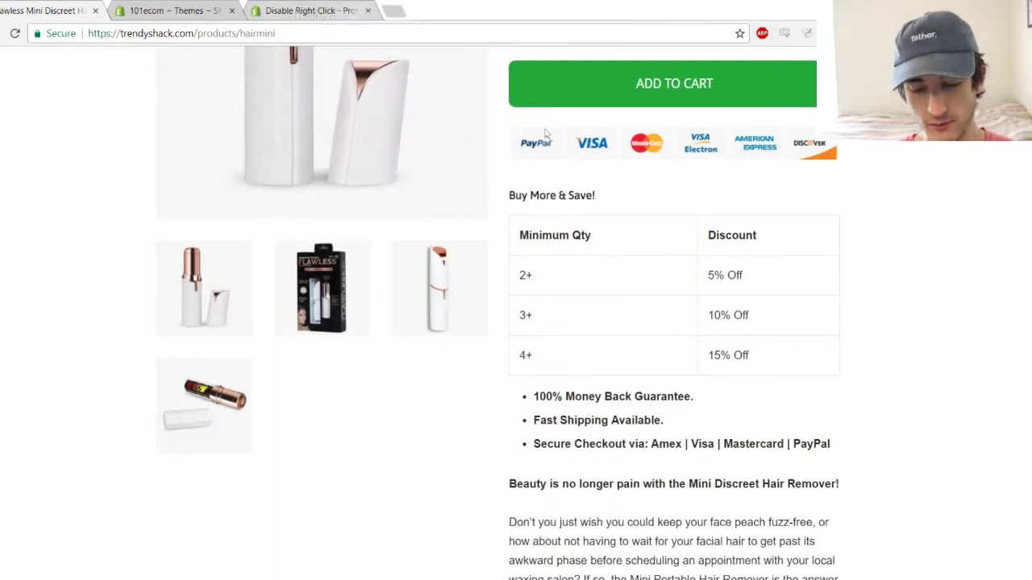
scroll(545, 135, down, 8)
scroll(545, 135, down, 4)
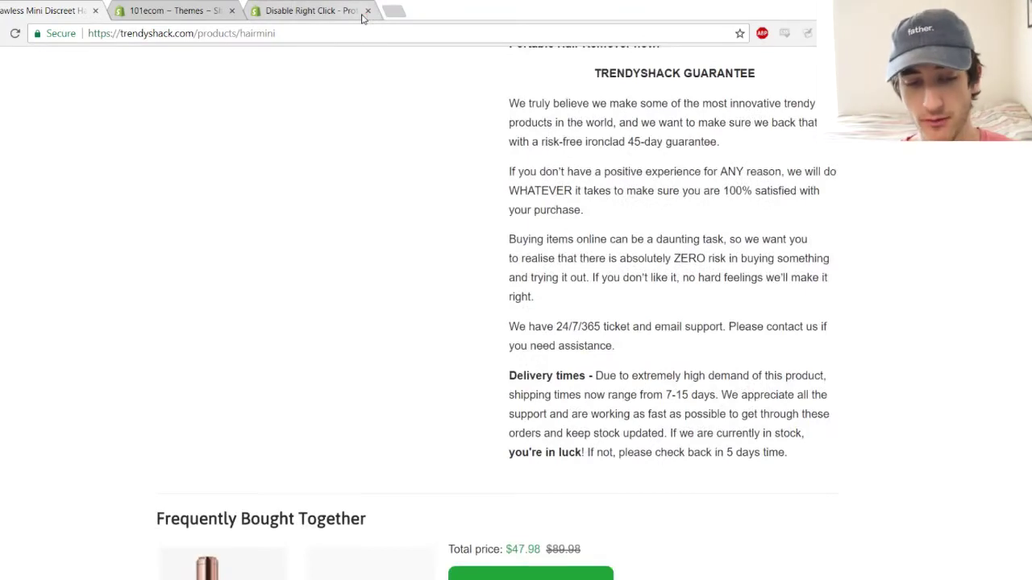
Step: Review the Disable Right Click listing in the Shopify App Store and open its demo store
click(284, 8)
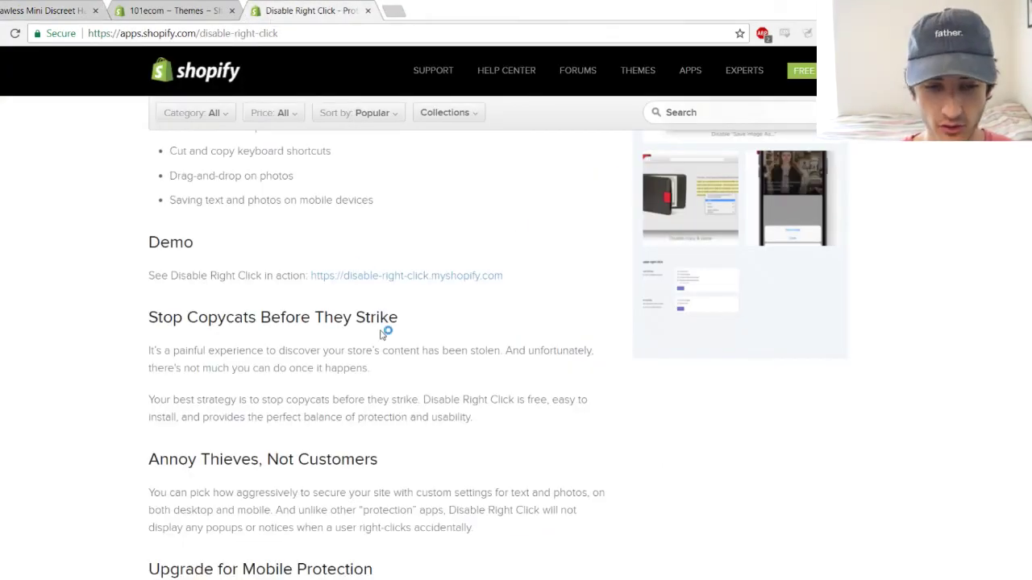
scroll(380, 334, up, 7)
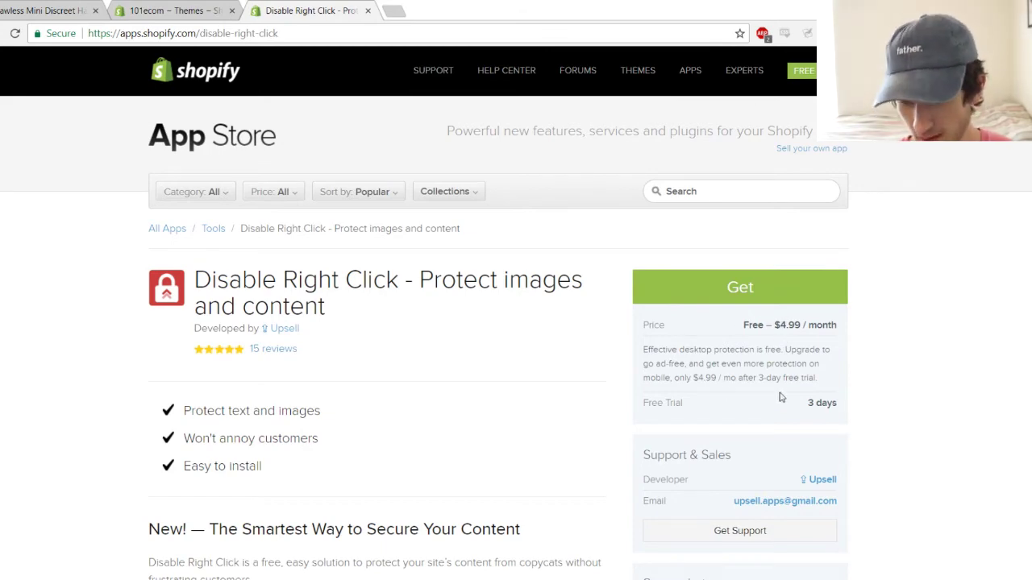
scroll(801, 407, down, 8)
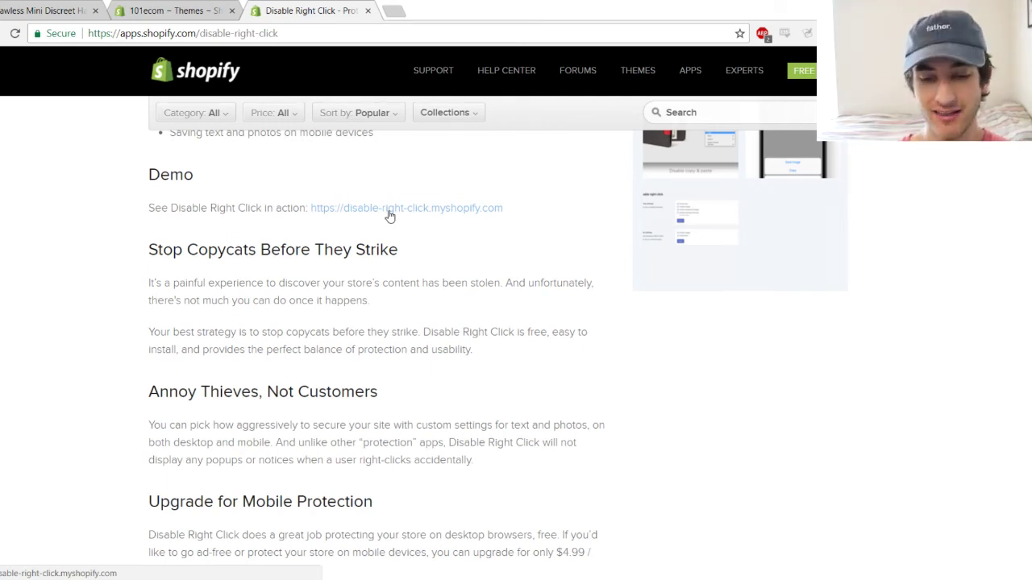
click(389, 212)
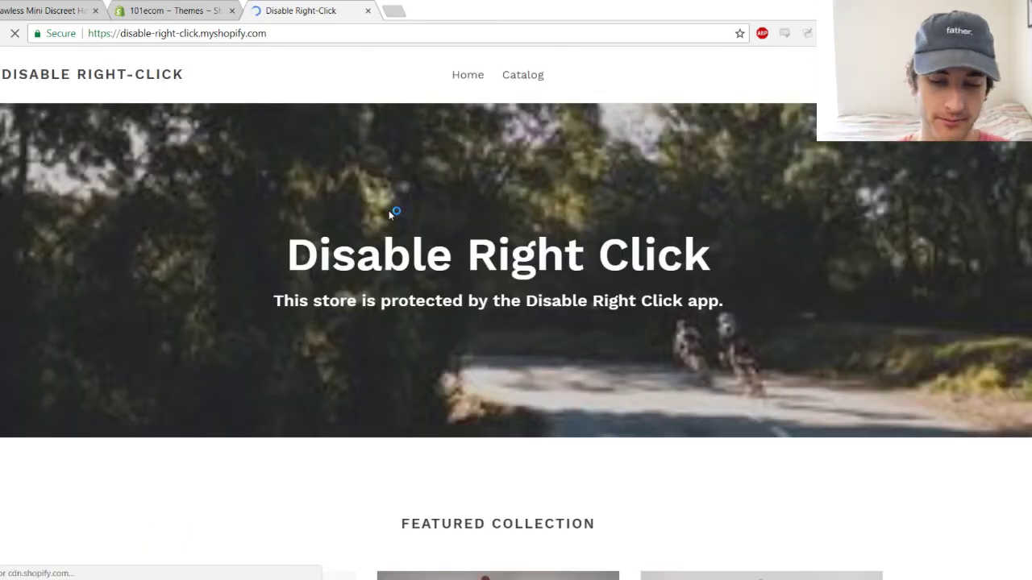
Step: Open the Networked Handmade Granite Chips product in the demo store and choose the variant Frozen gold - ay8-7ef
scroll(548, 315, down, 8)
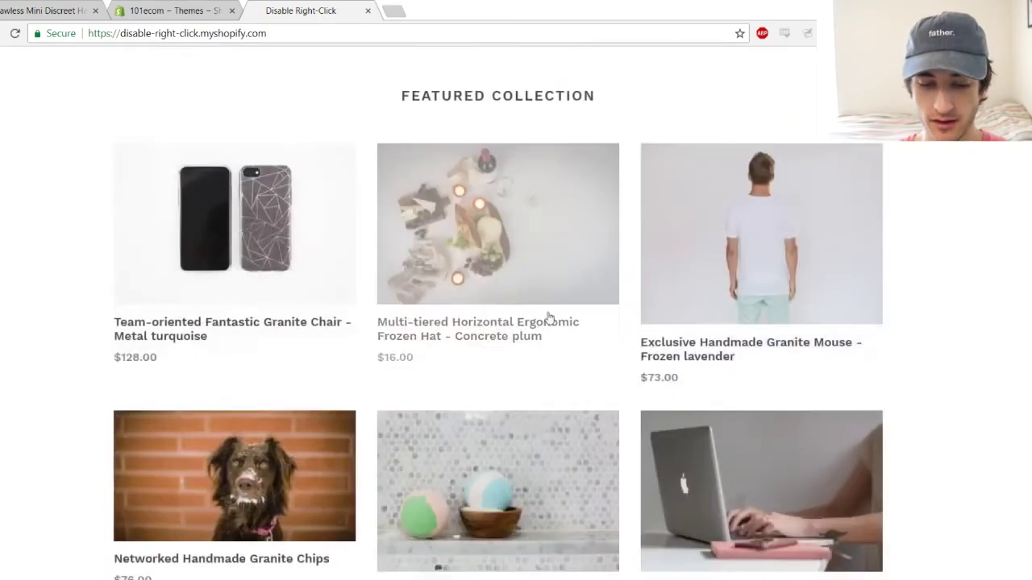
click(282, 276)
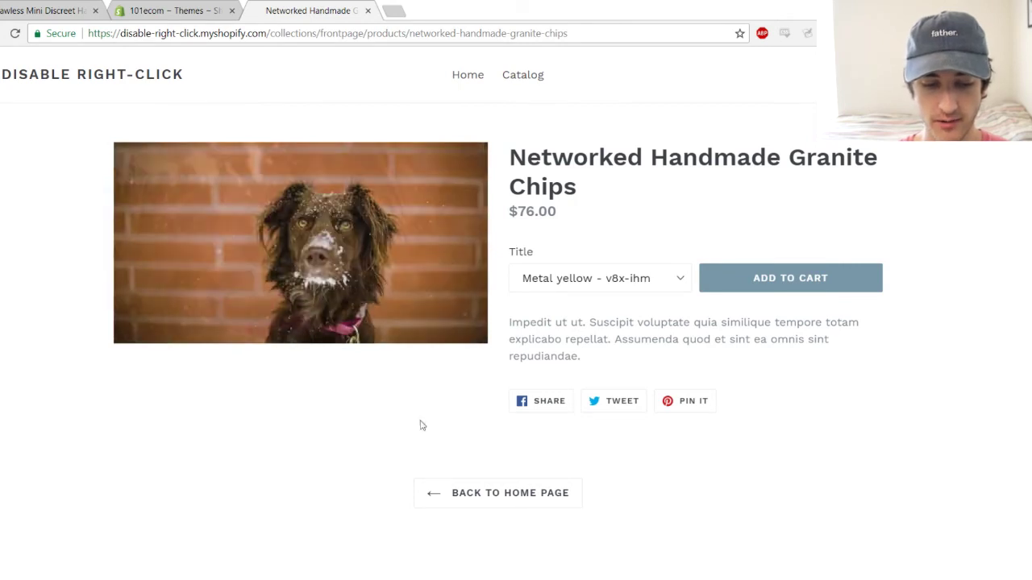
click(561, 284)
click(622, 314)
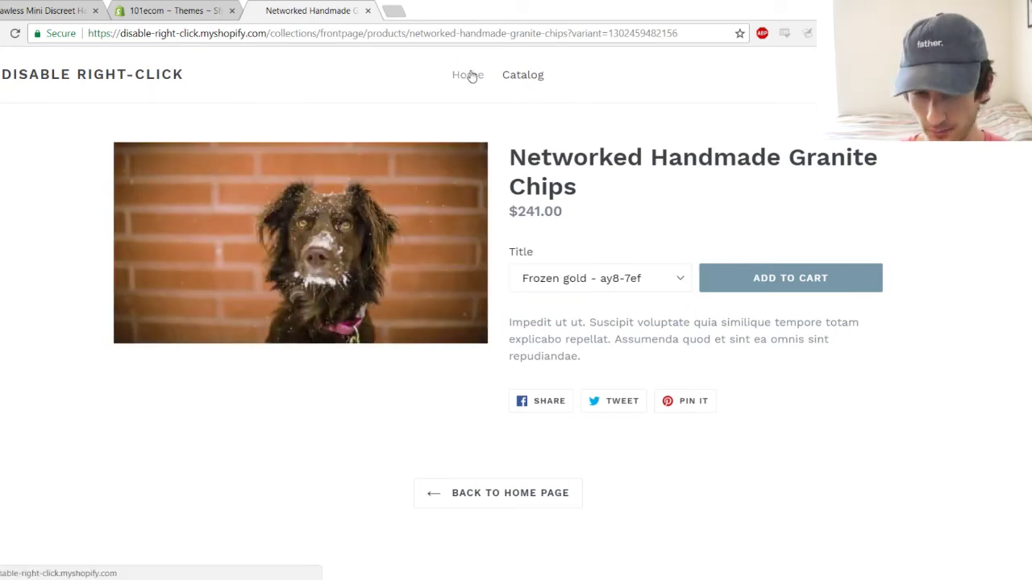
Step: Return to the demo store's home page and look through its featured collection and copy-protection sections
click(458, 75)
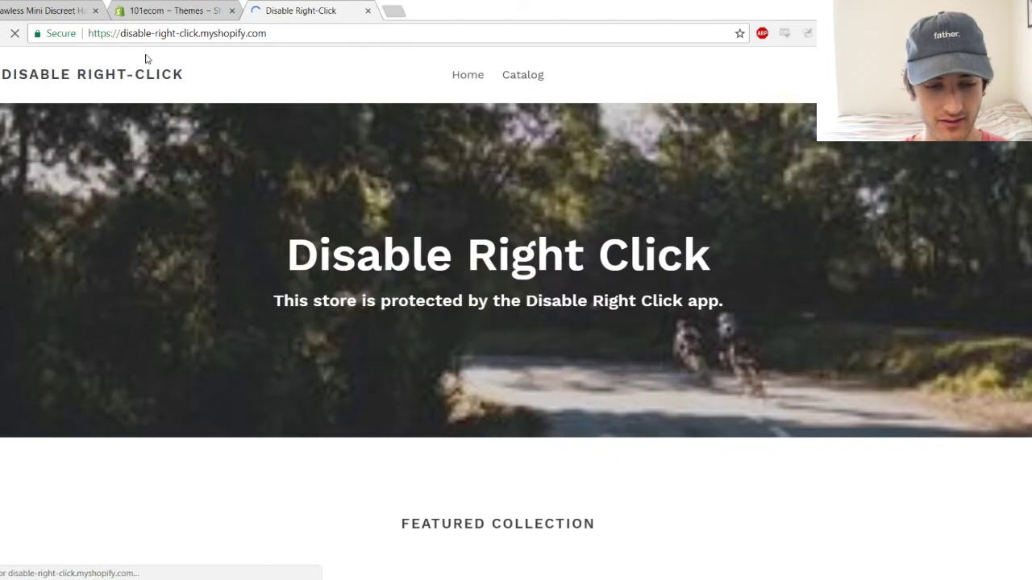
scroll(412, 225, down, 10)
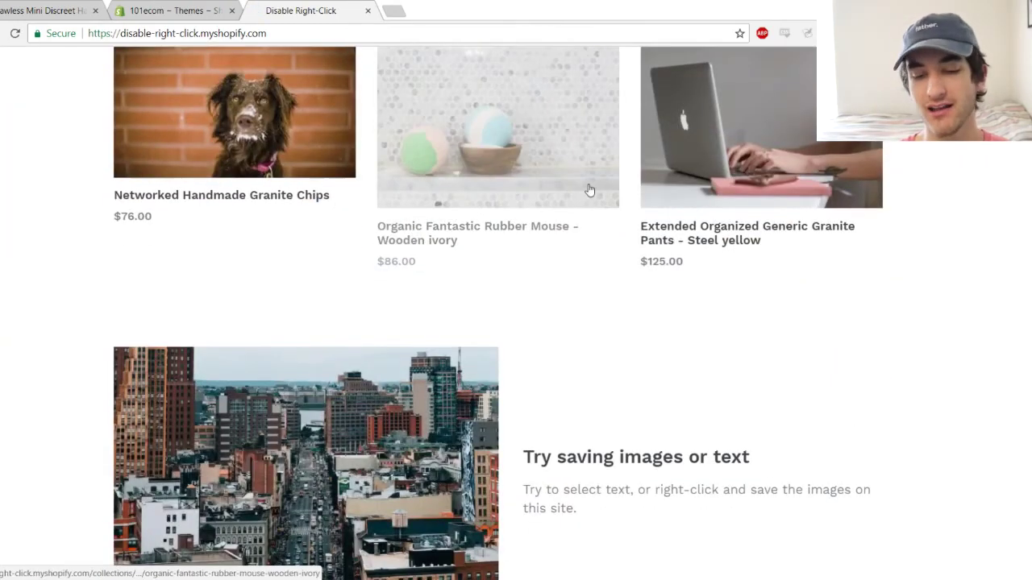
scroll(722, 373, down, 4)
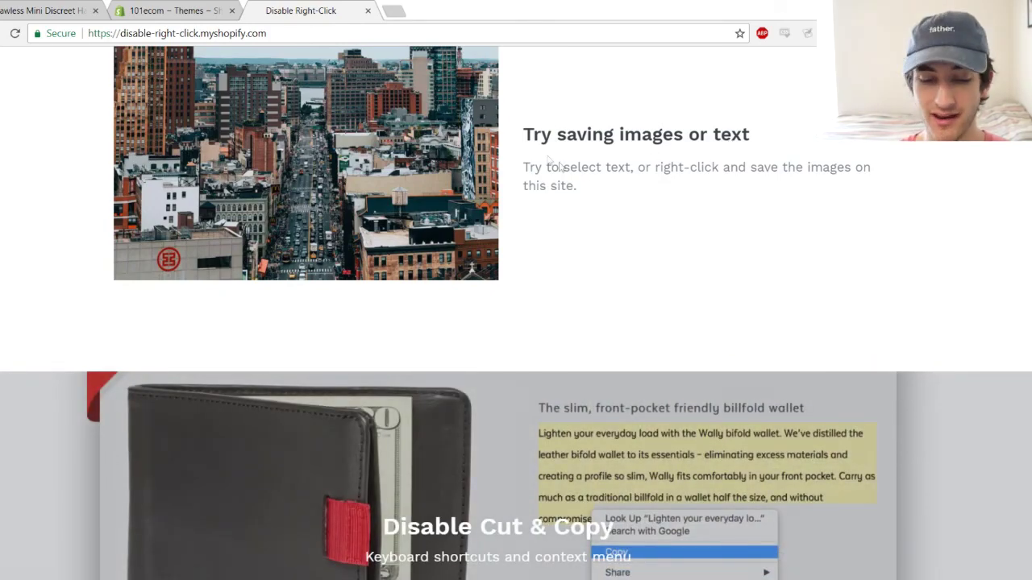
scroll(548, 217, down, 4)
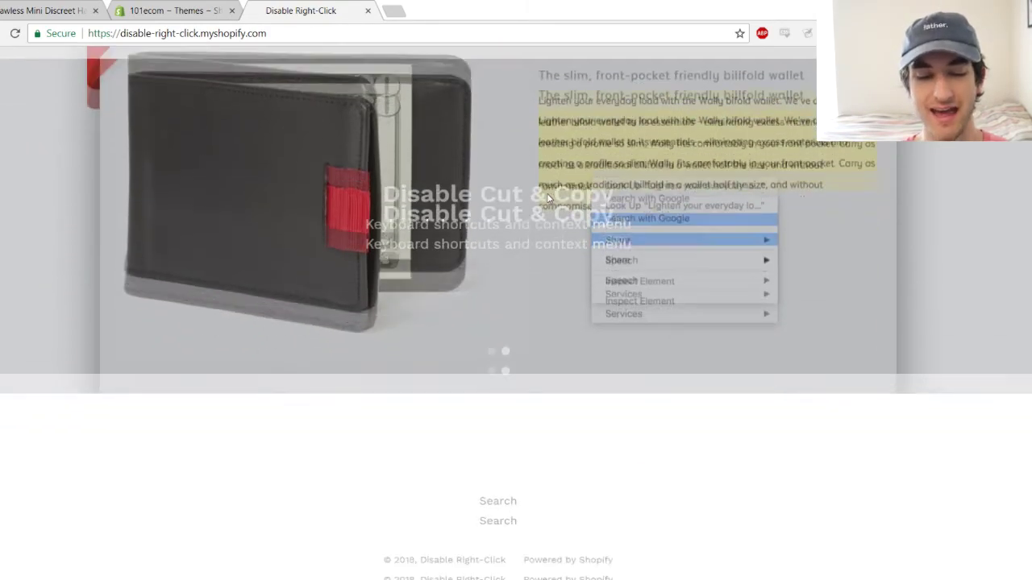
scroll(666, 297, up, 20)
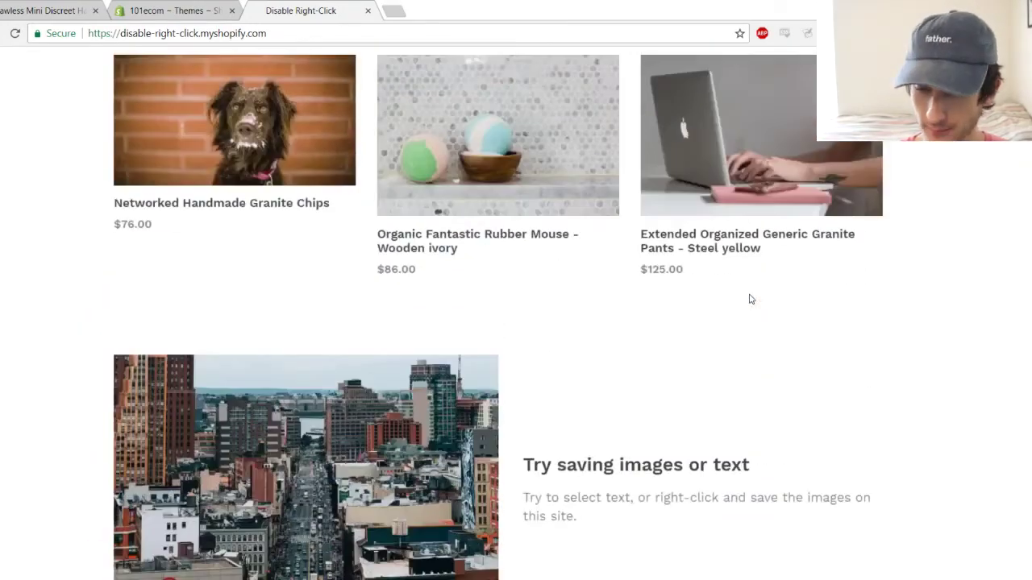